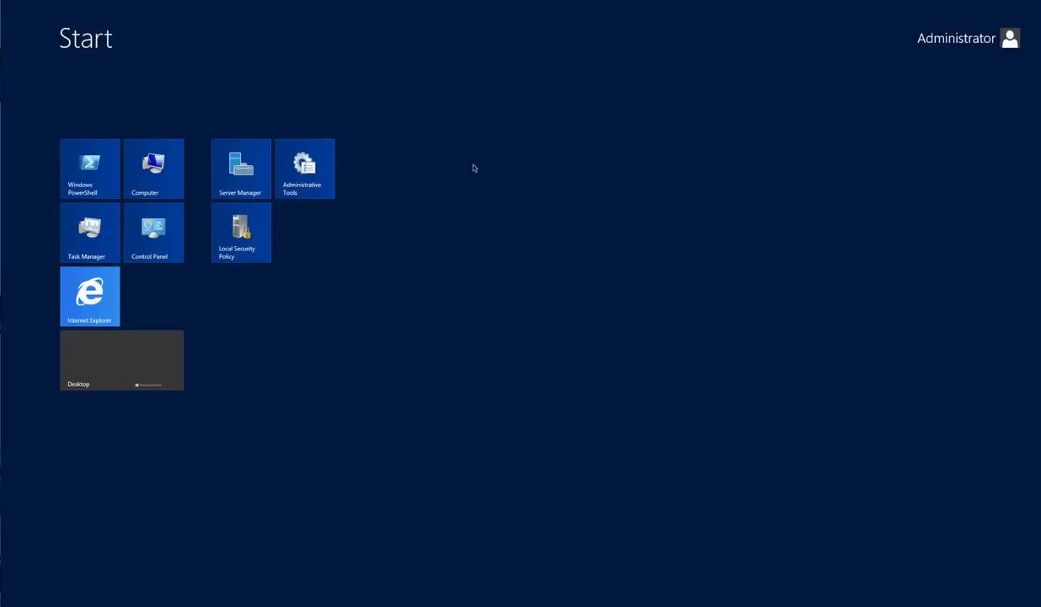
Open Server Manager, then enlarge and reposition its window so the whole dashboard is in view
click(243, 167)
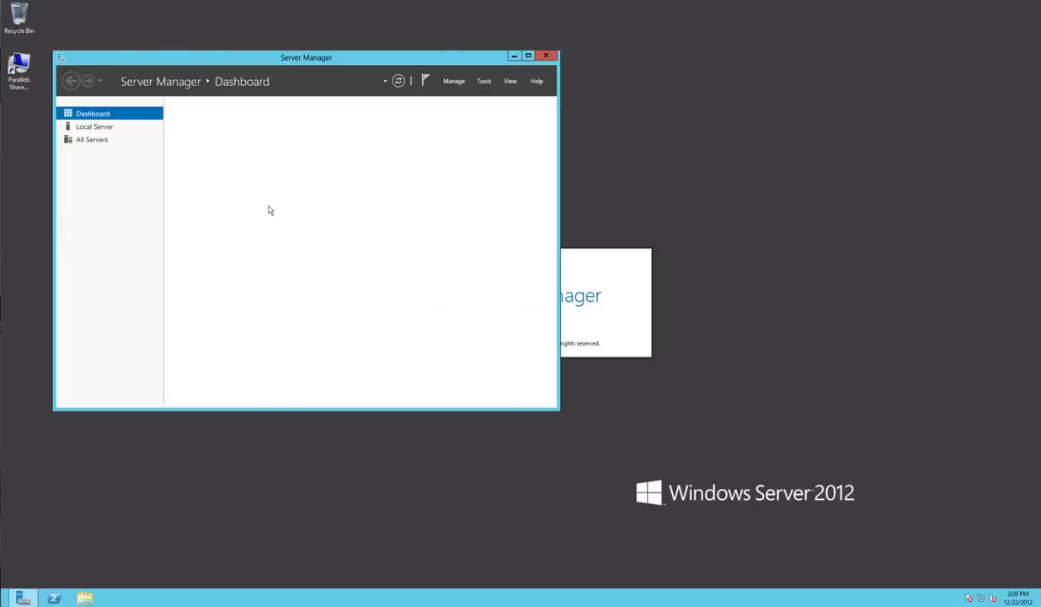
drag(270, 63, 457, 103)
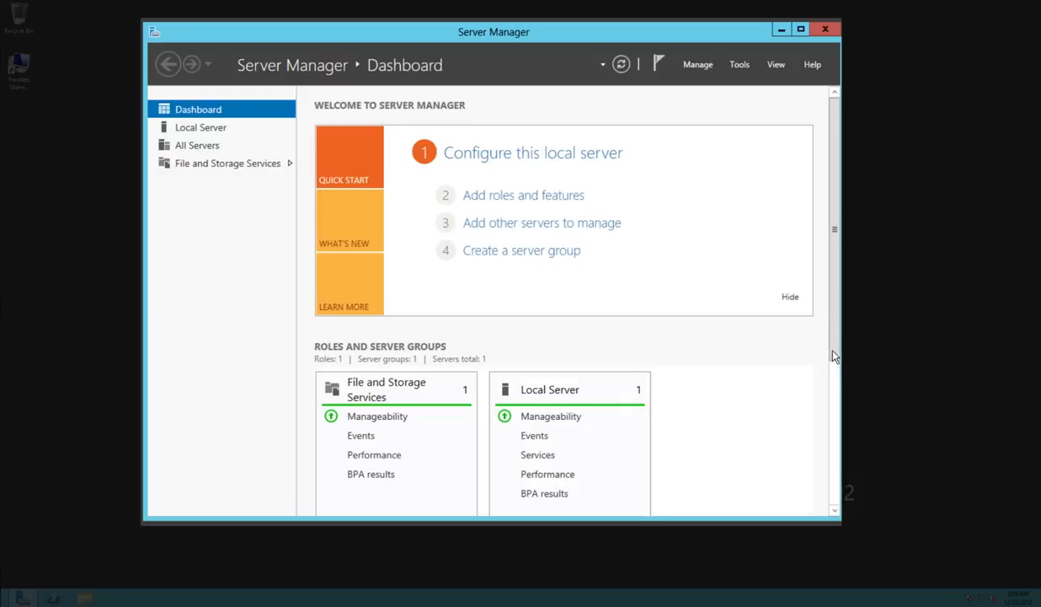
scroll(836, 371, down, 1)
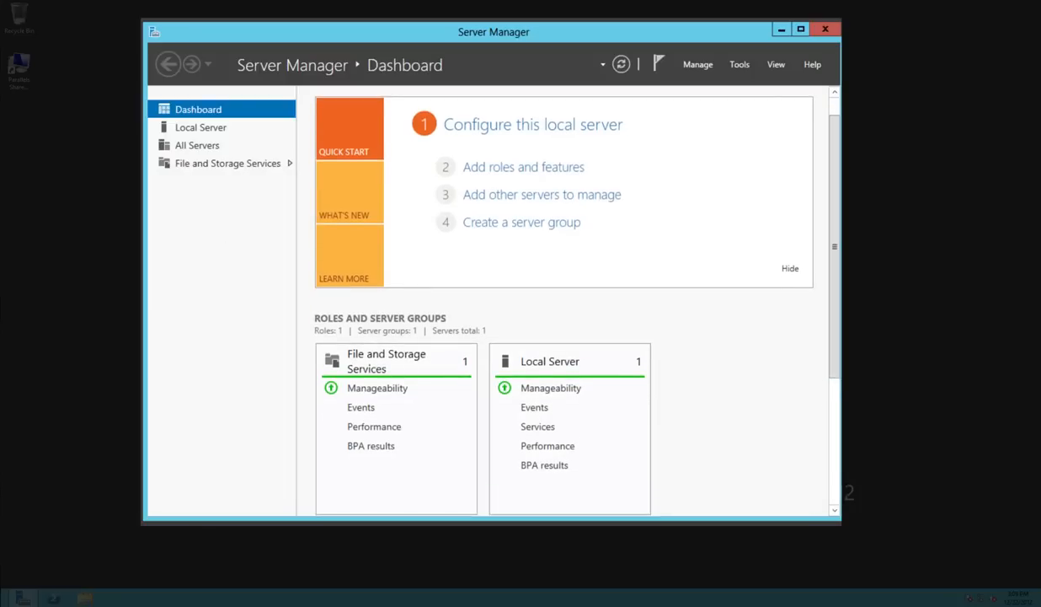
drag(910, 491, 907, 487)
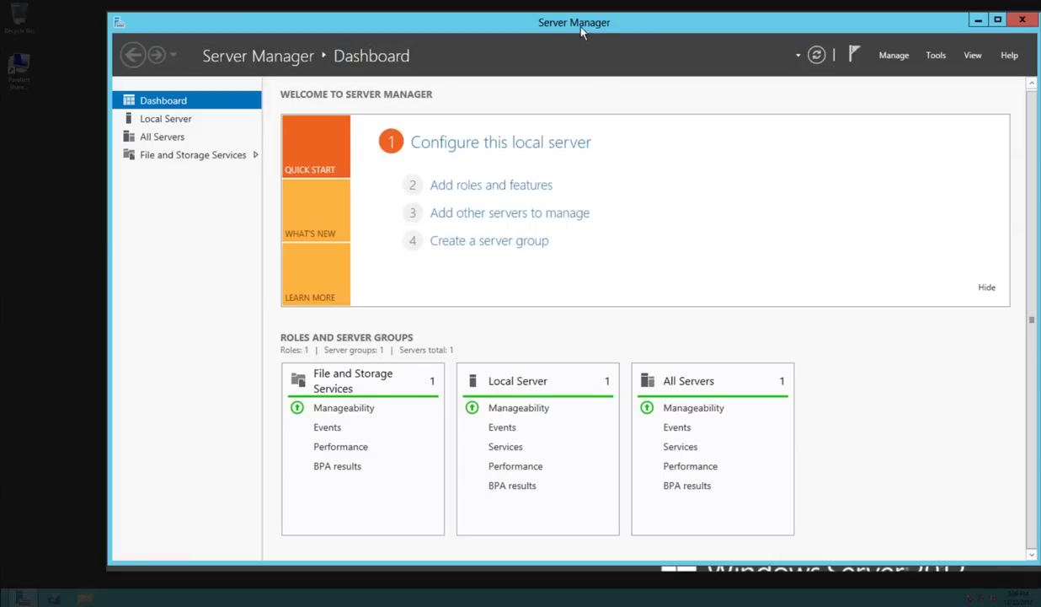
drag(582, 31, 520, 12)
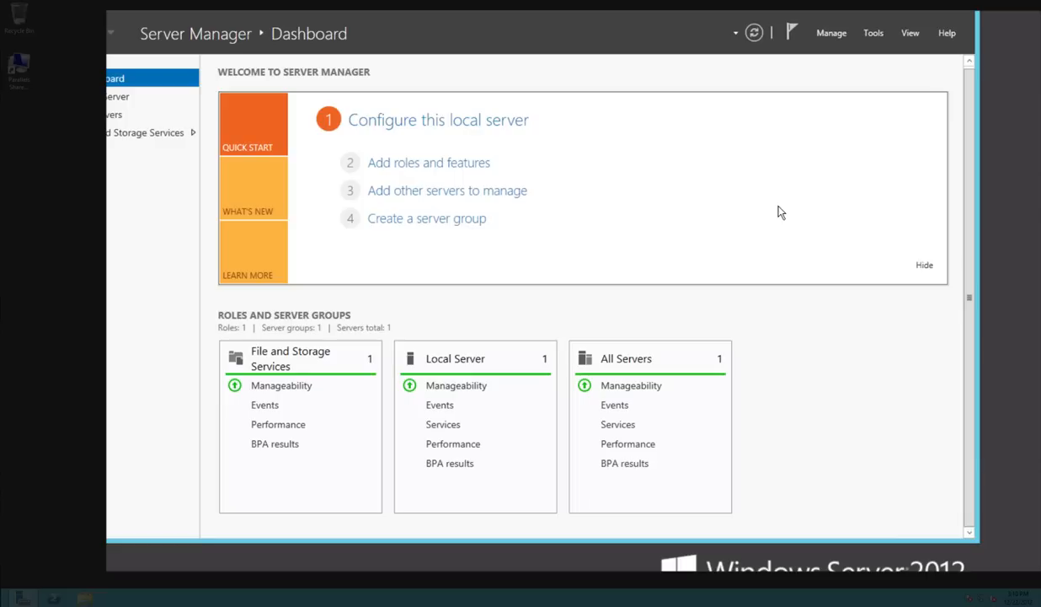
click(874, 34)
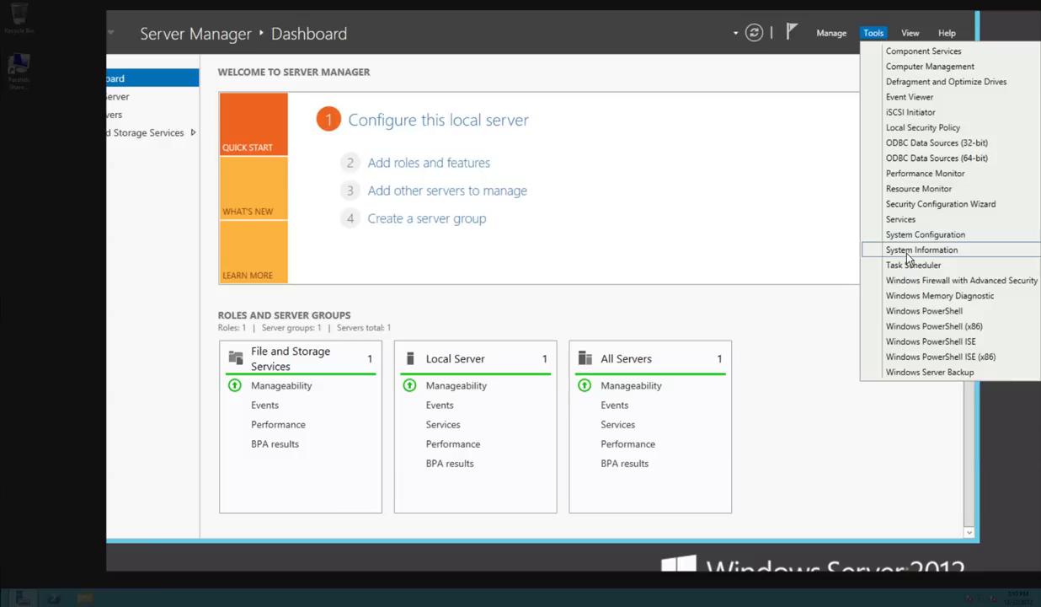
click(873, 33)
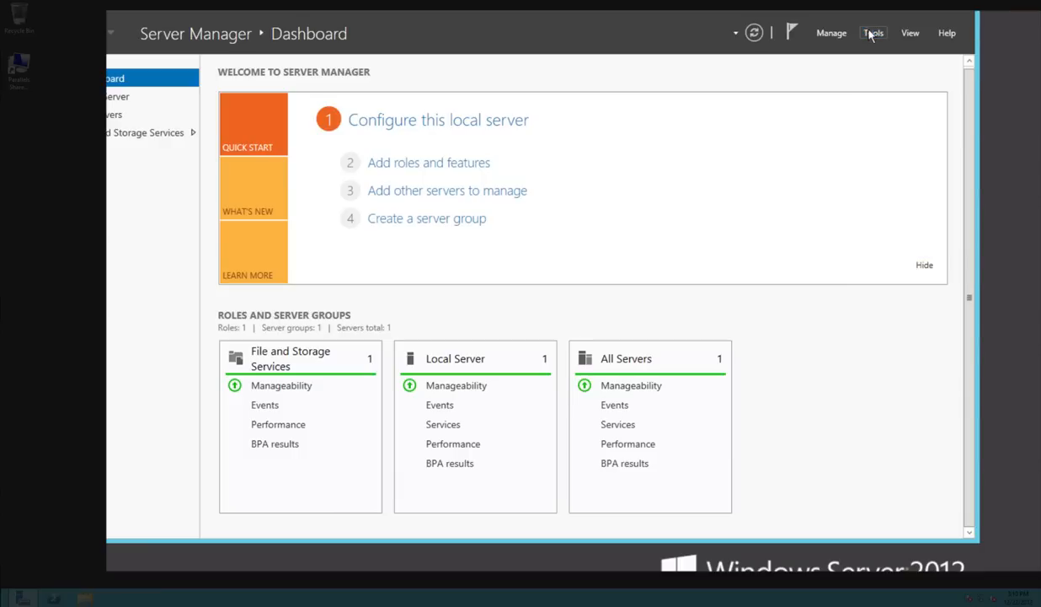
click(830, 33)
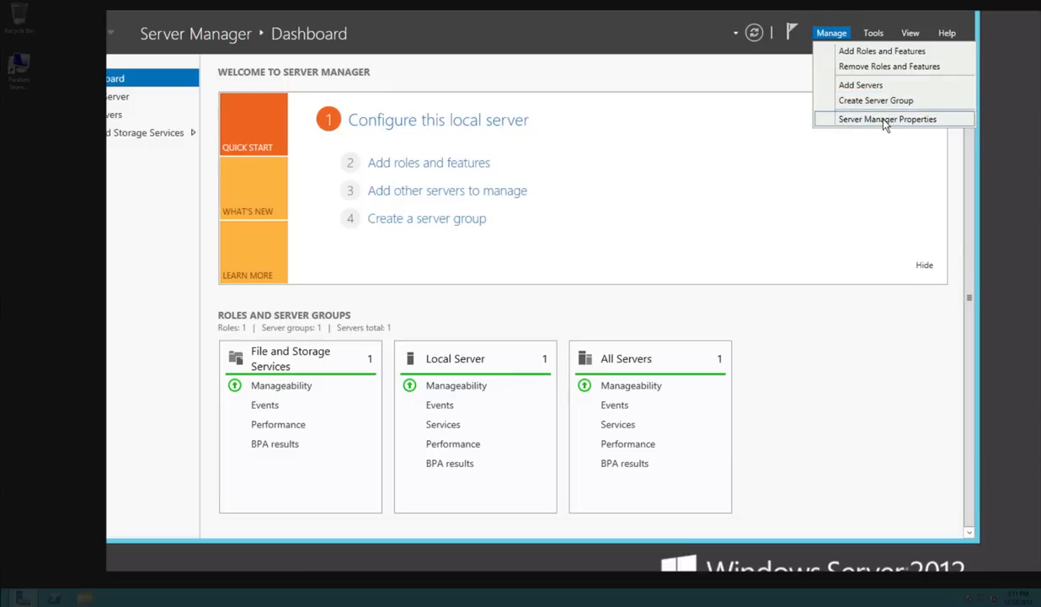
click(703, 81)
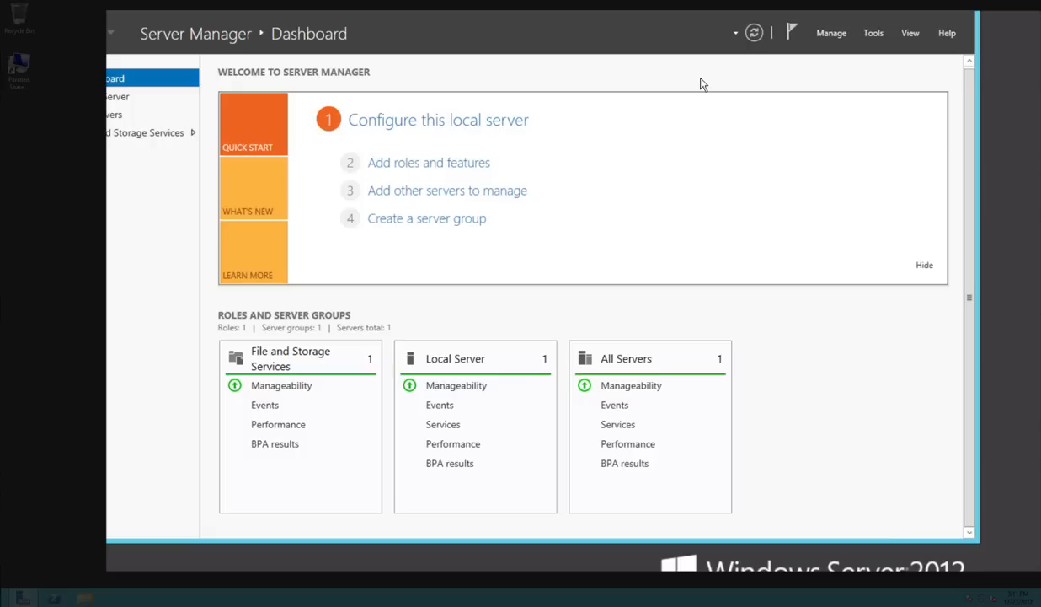
Start adding roles and features, skip the introductory page by default, and choose a role-based installation on the server in the pool
click(434, 164)
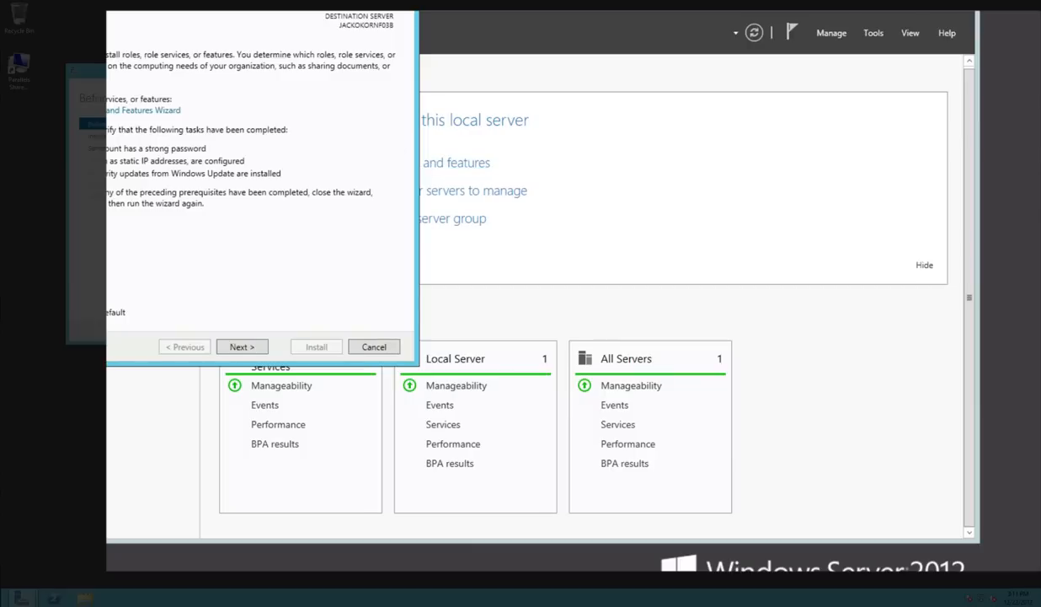
drag(199, 2, 505, 53)
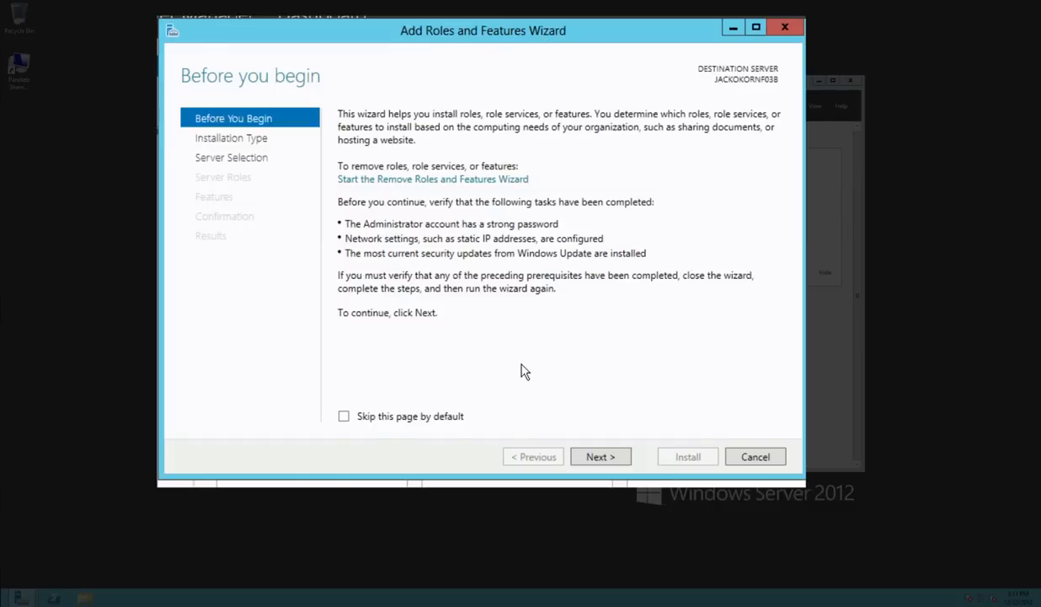
click(410, 416)
click(595, 457)
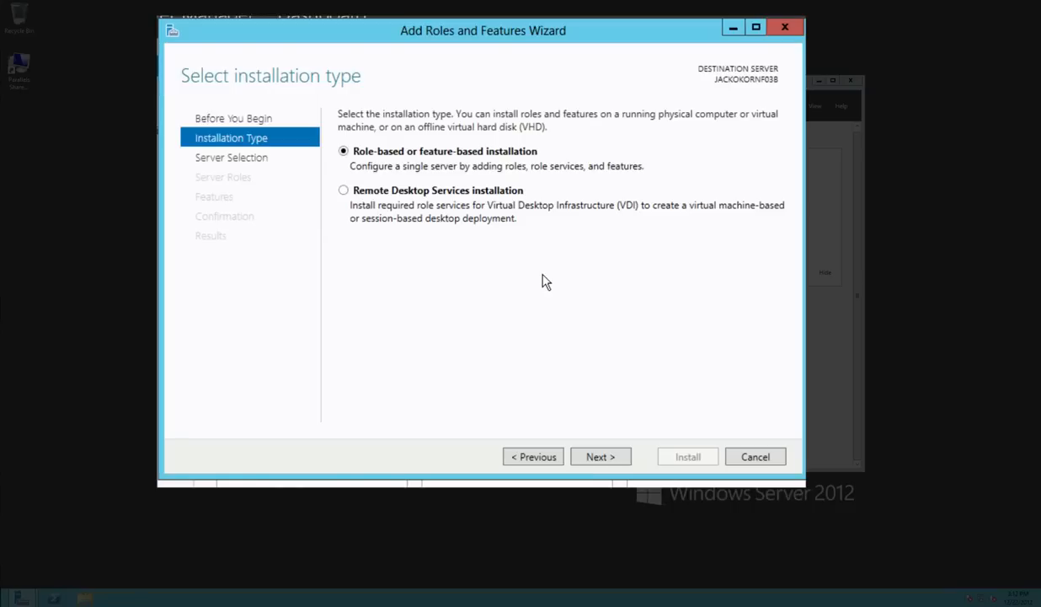
click(590, 457)
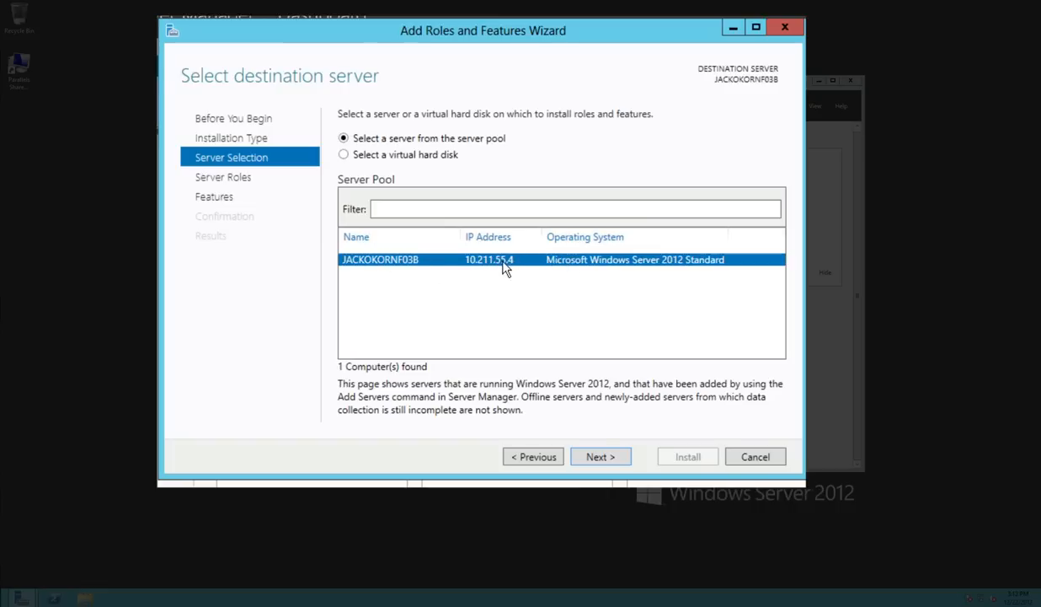
click(595, 459)
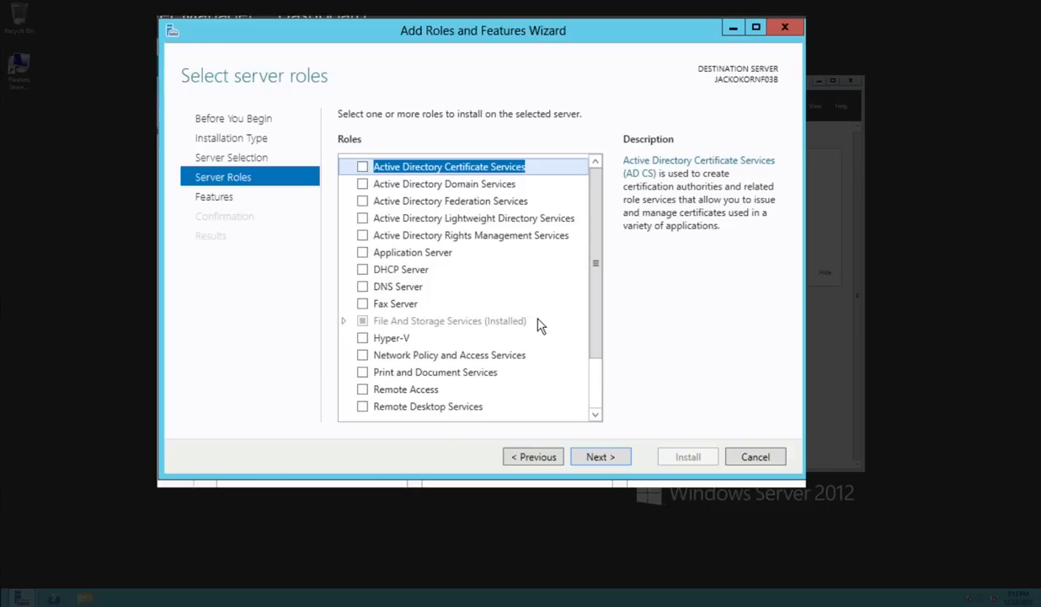
Select the DNS Server role with its management tools and continue despite the validation problems
click(363, 287)
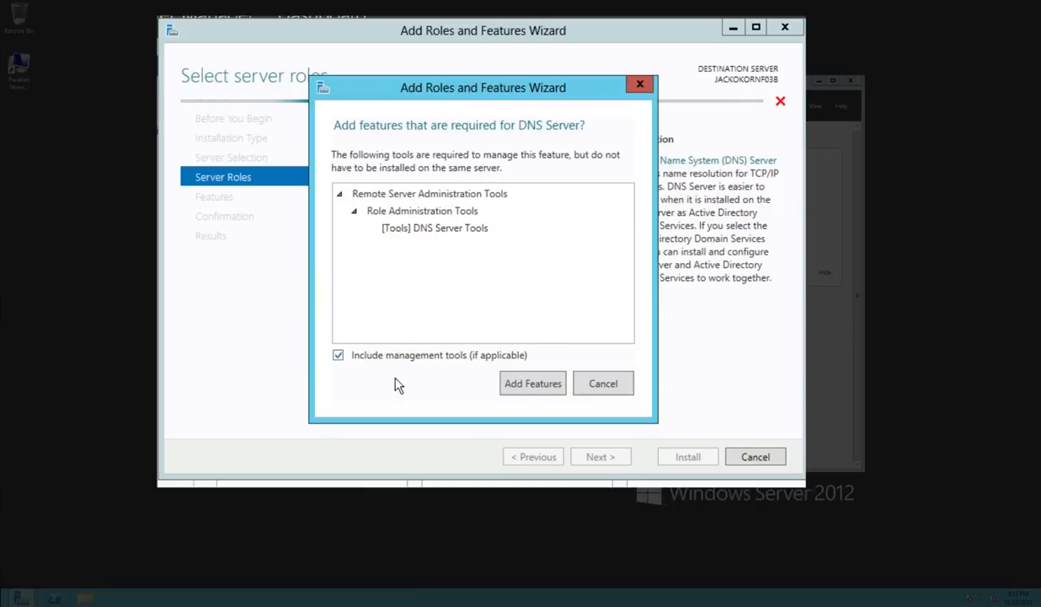
click(528, 387)
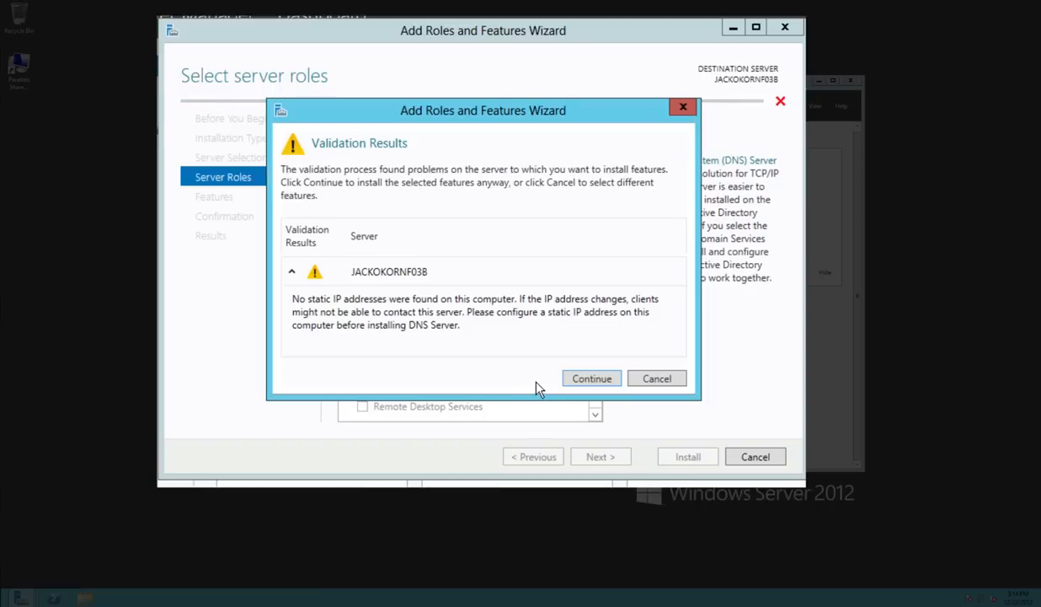
click(581, 383)
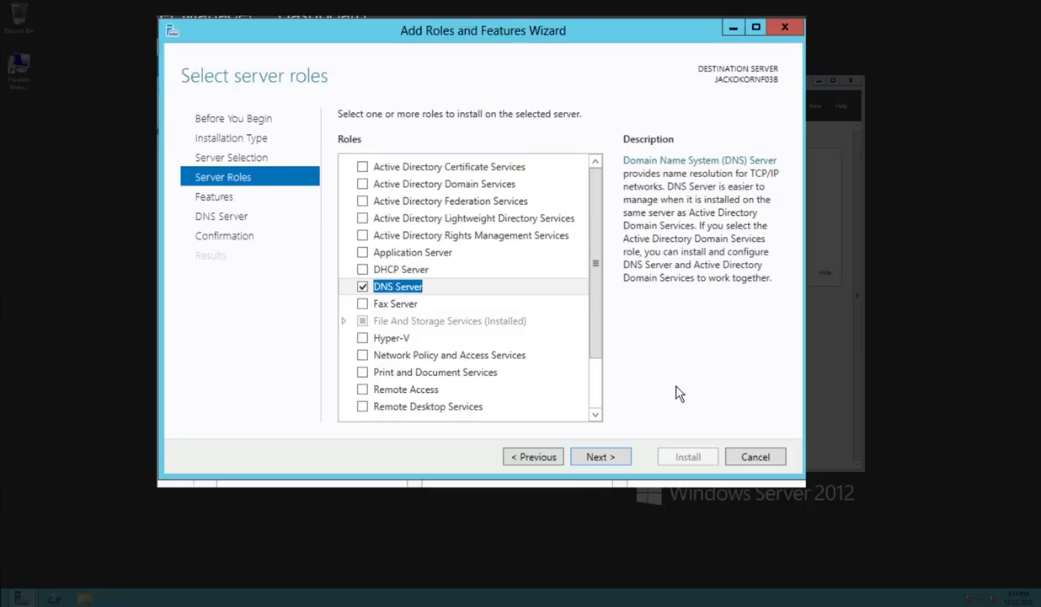
Install the DNS Server role without selecting extra features, and close the wizard once the installation completes
click(598, 457)
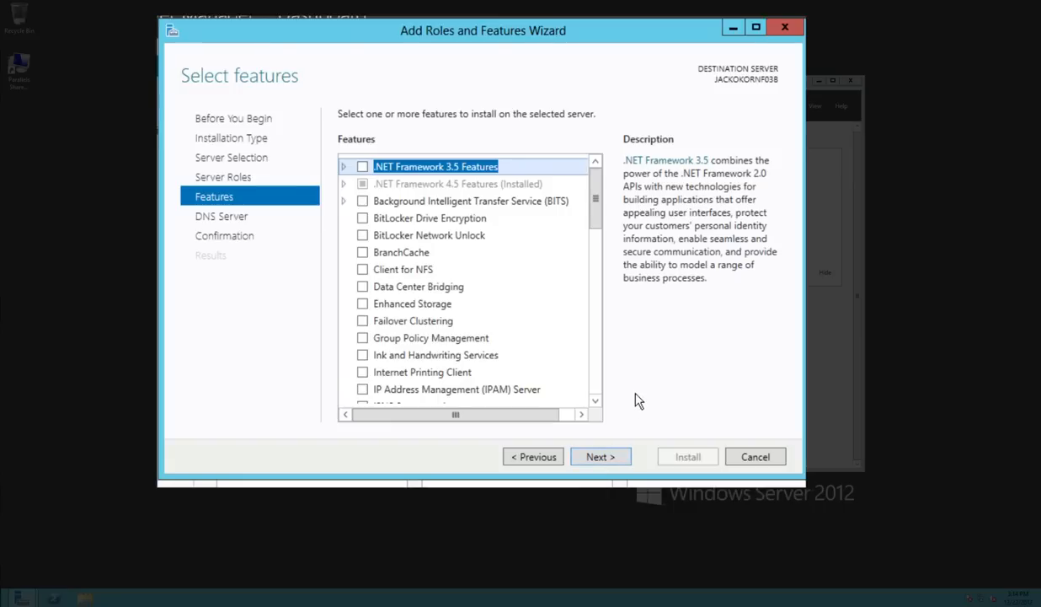
click(530, 458)
click(598, 457)
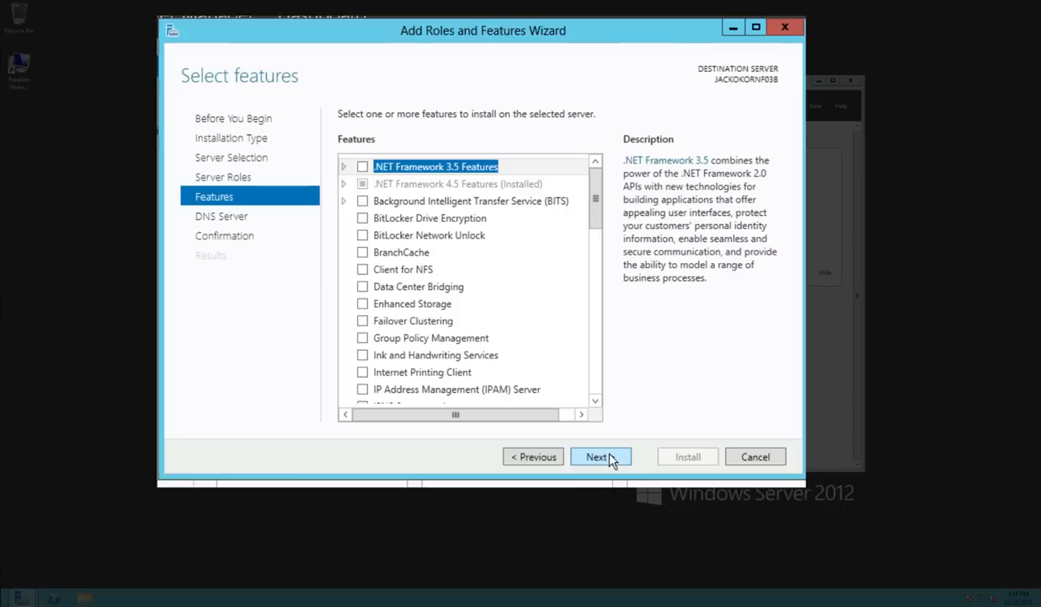
click(610, 456)
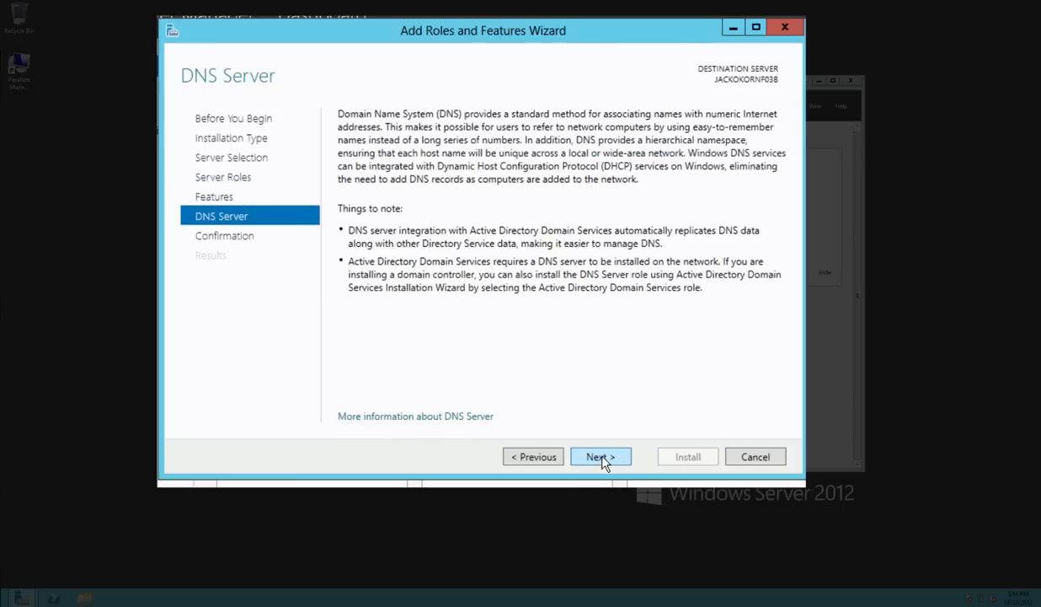
click(601, 458)
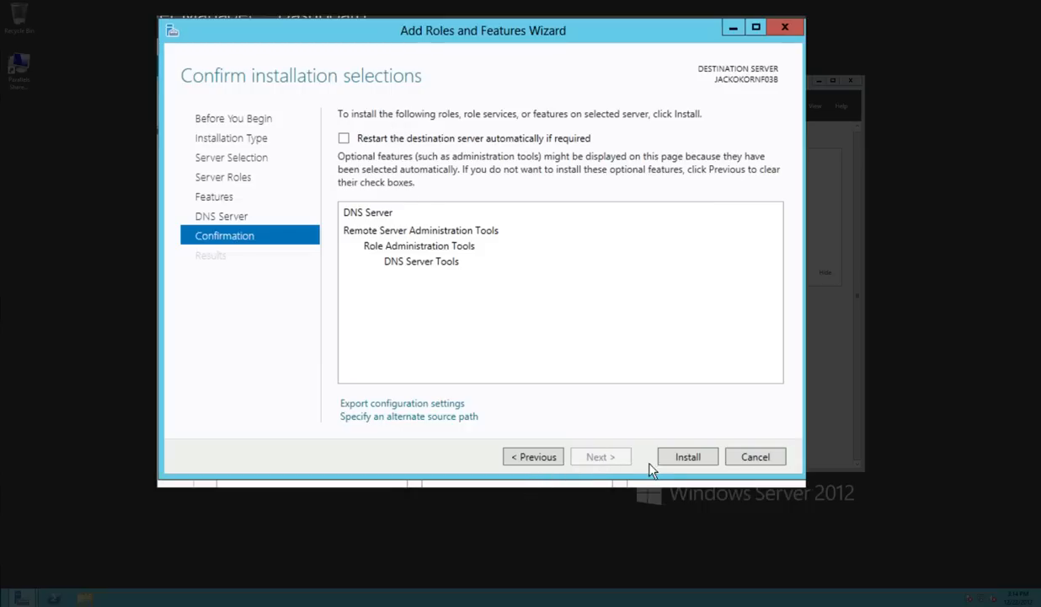
click(687, 460)
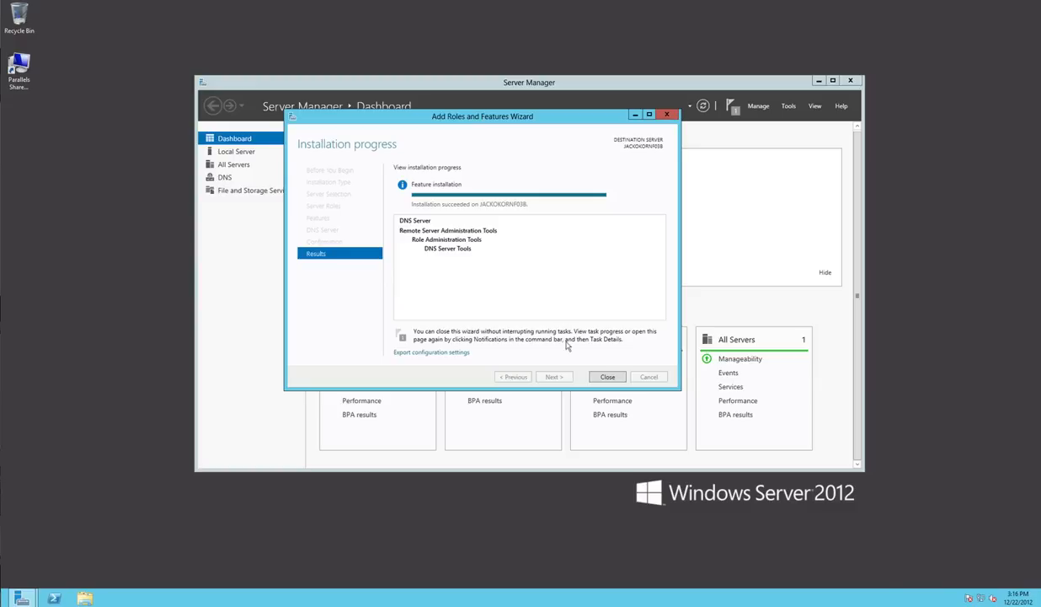
click(602, 377)
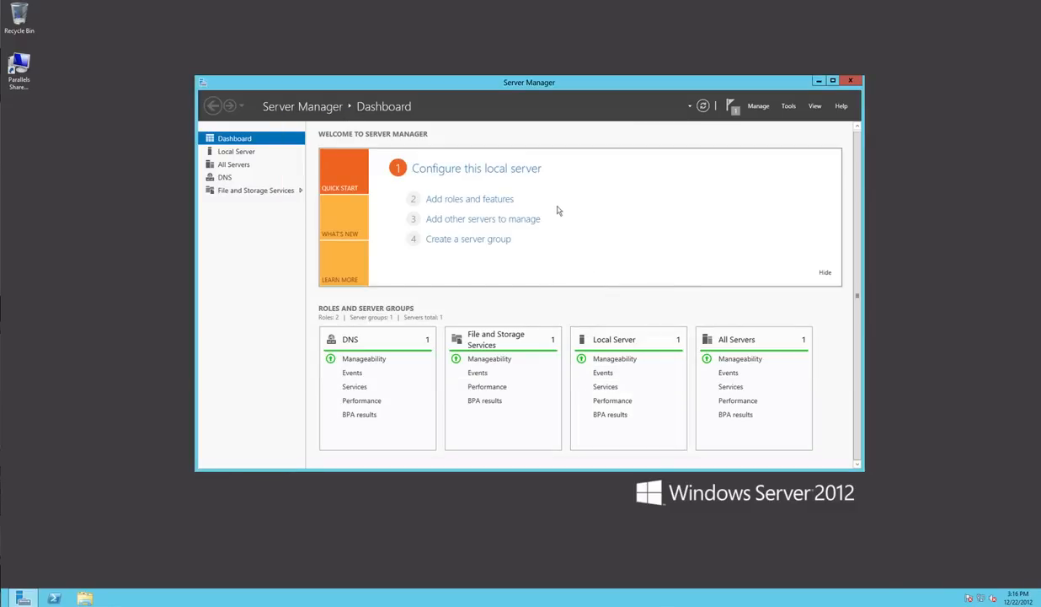
Start another role-based installation on the same server and select Active Directory Domain Services with its required features and management tools
click(463, 200)
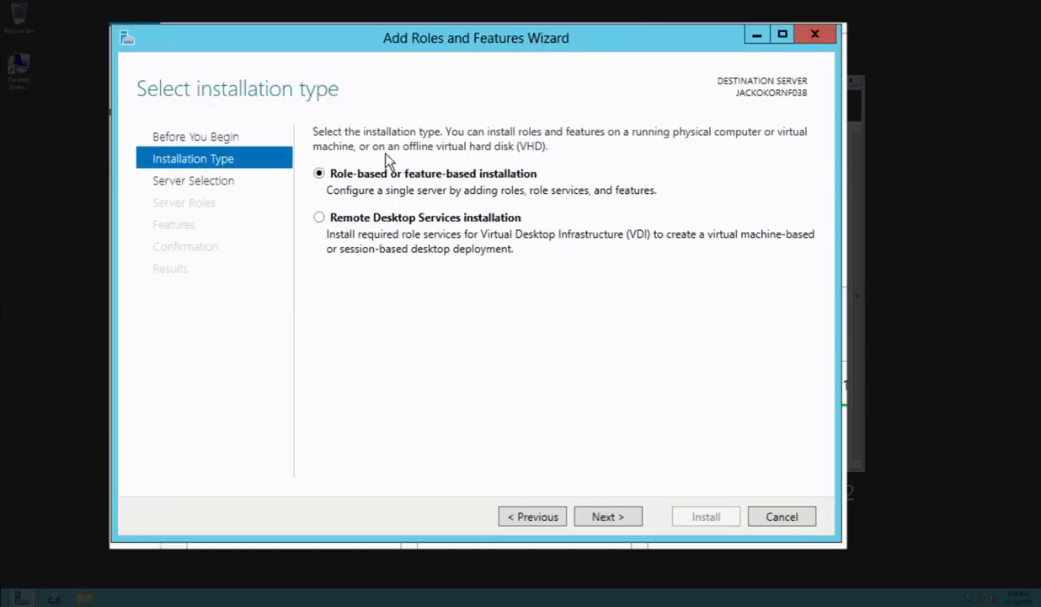
click(608, 516)
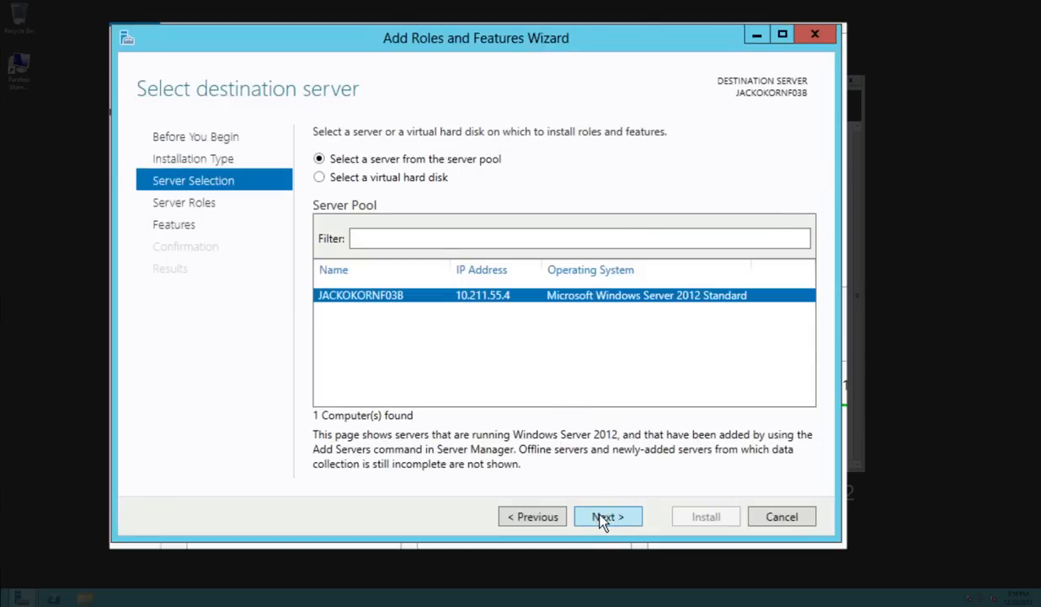
click(604, 516)
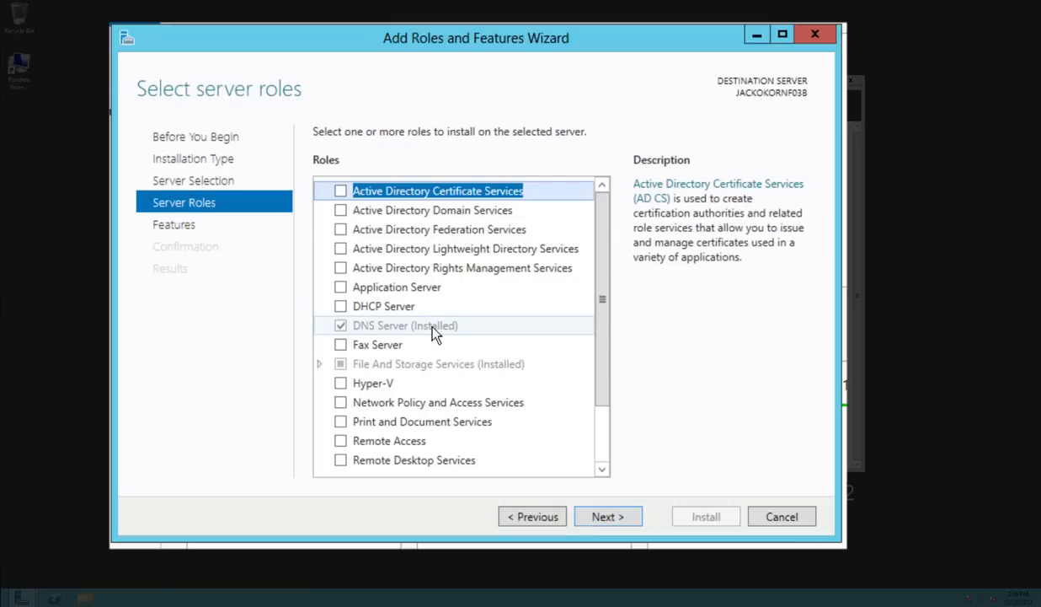
click(341, 211)
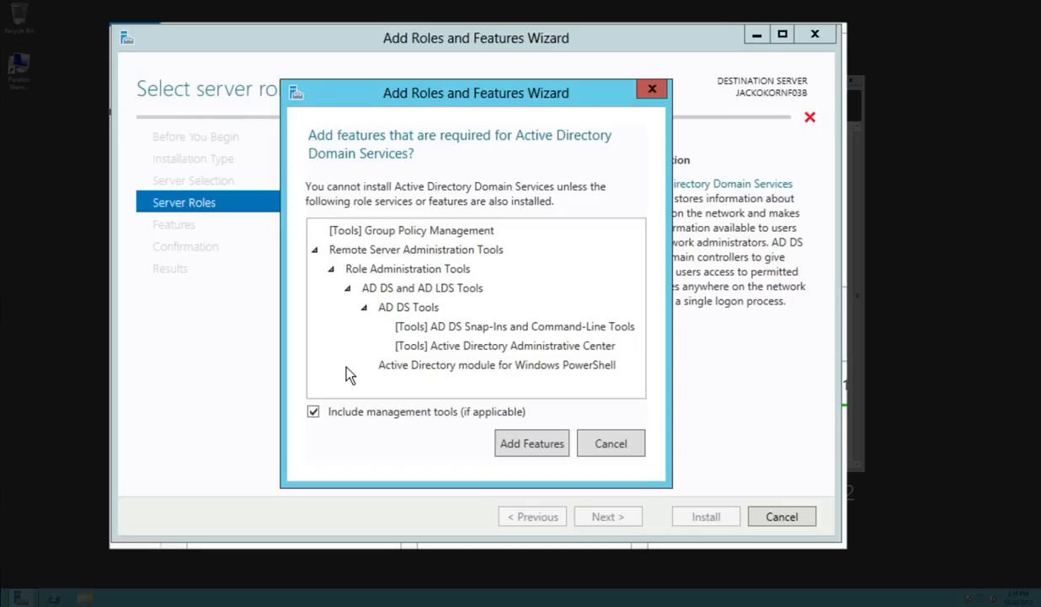
click(530, 446)
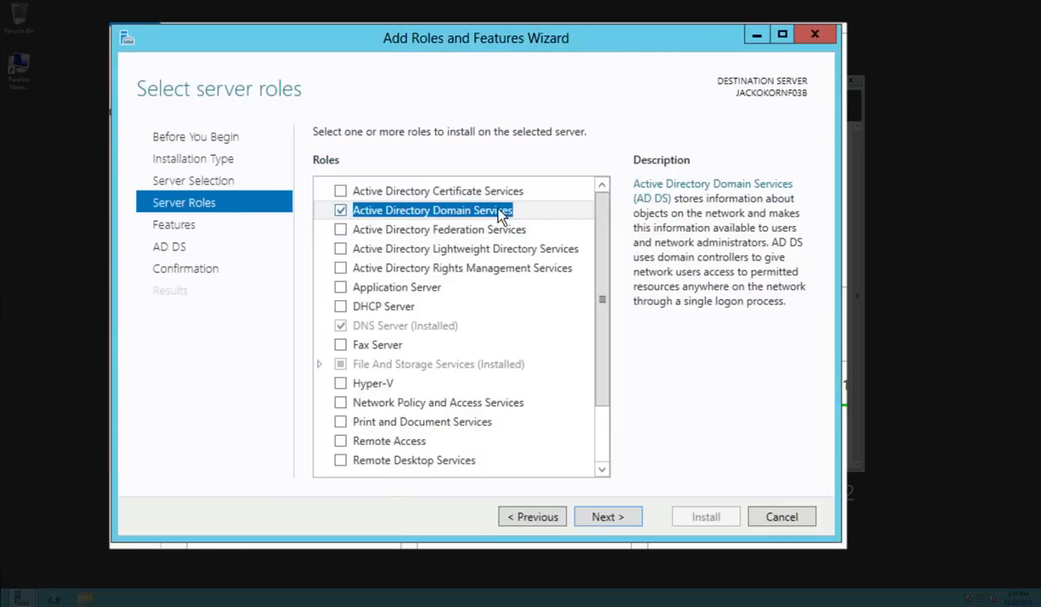
Install Active Directory Domain Services without extra features, allowing an automatic restart if required, and close the wizard once it completes
click(607, 518)
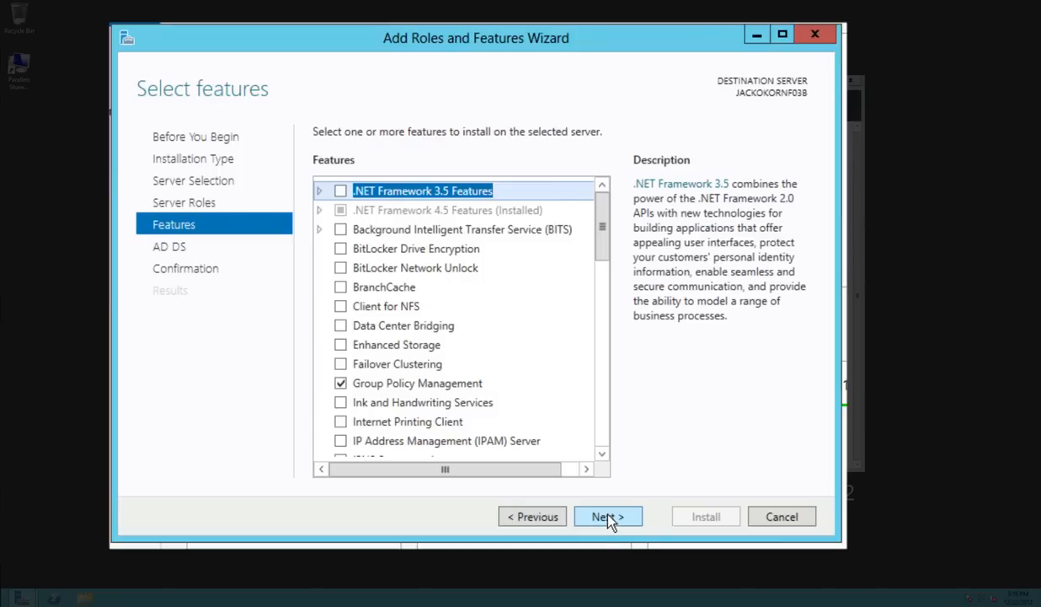
click(609, 517)
click(608, 517)
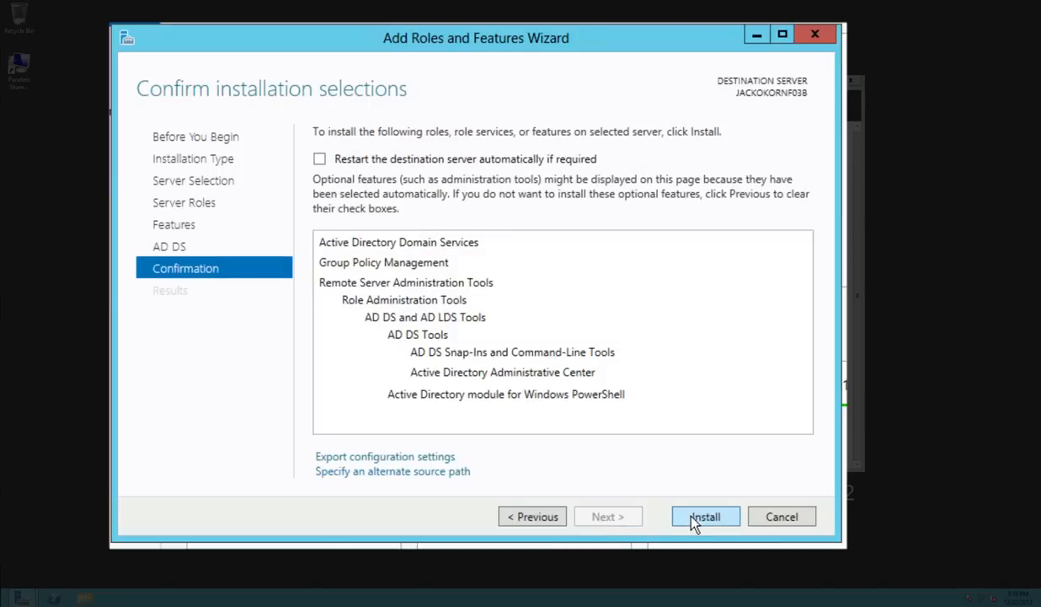
click(320, 160)
click(624, 373)
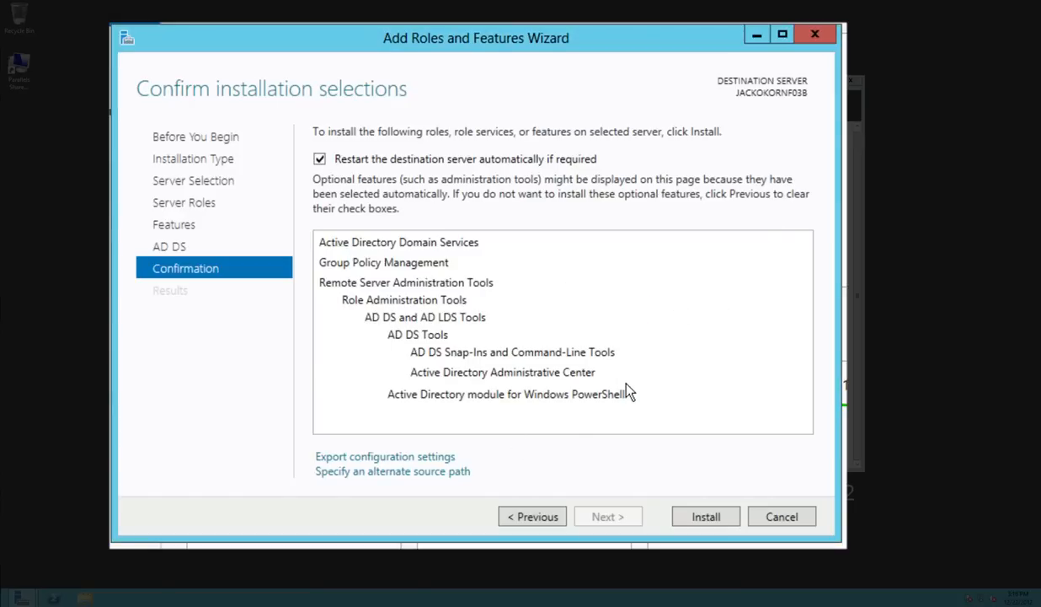
click(702, 517)
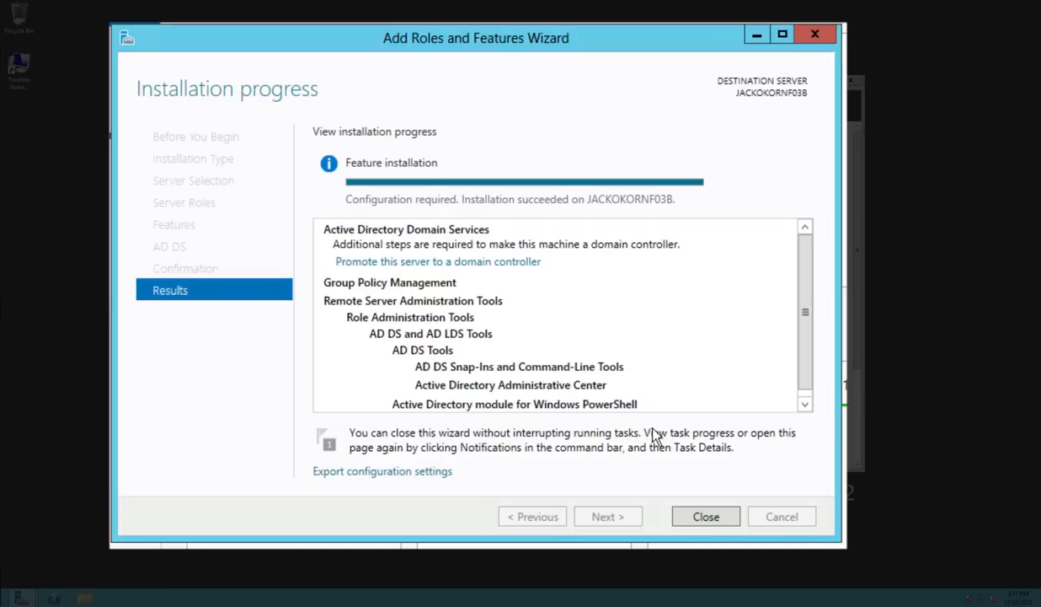
click(705, 517)
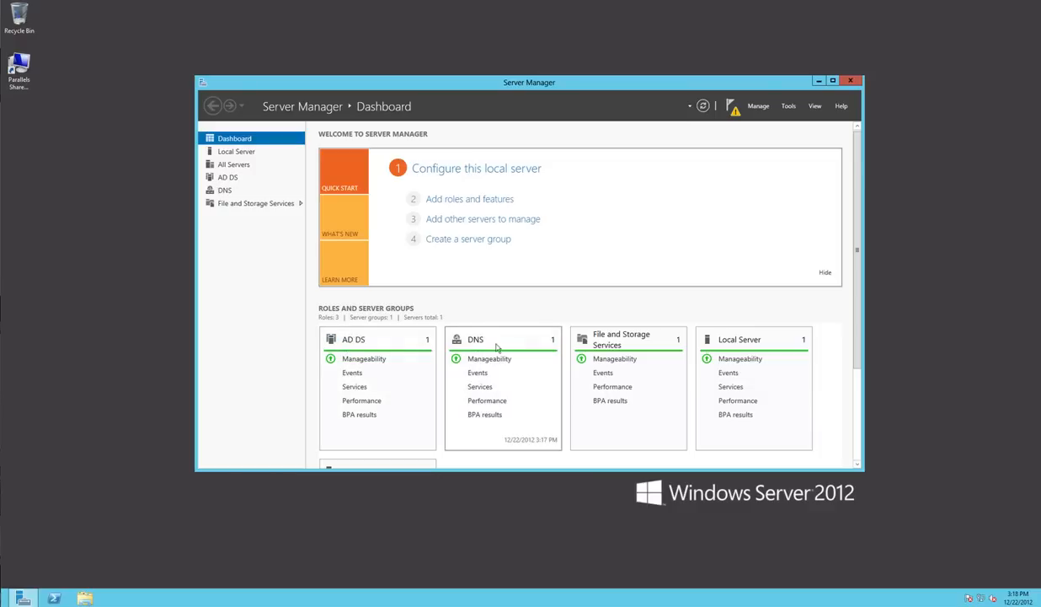
Examine the manageability details of the AD DS role on the dashboard and go from there to the AD DS page
drag(857, 337, 863, 437)
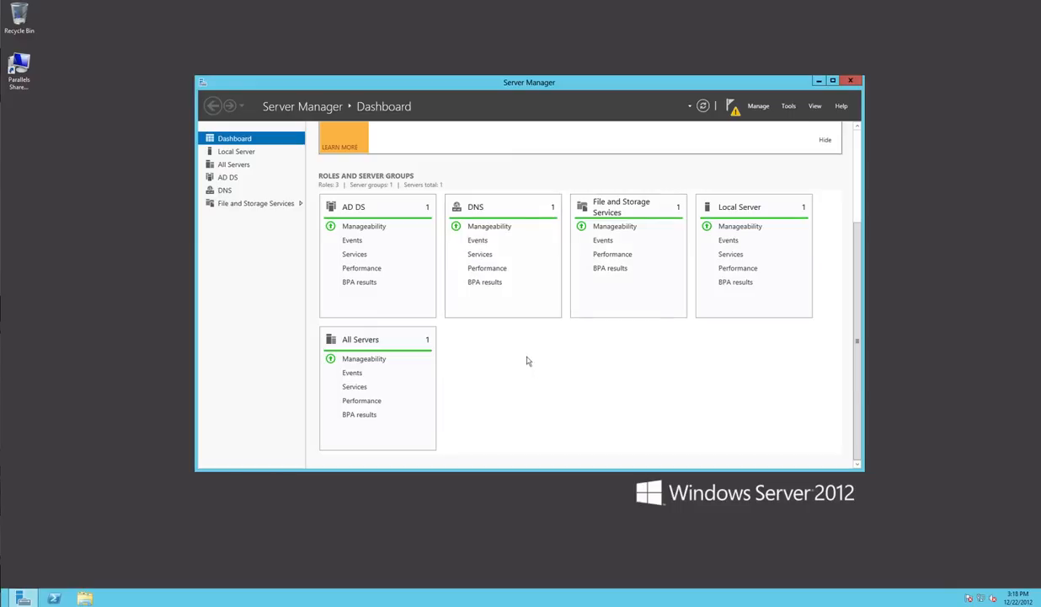
click(359, 229)
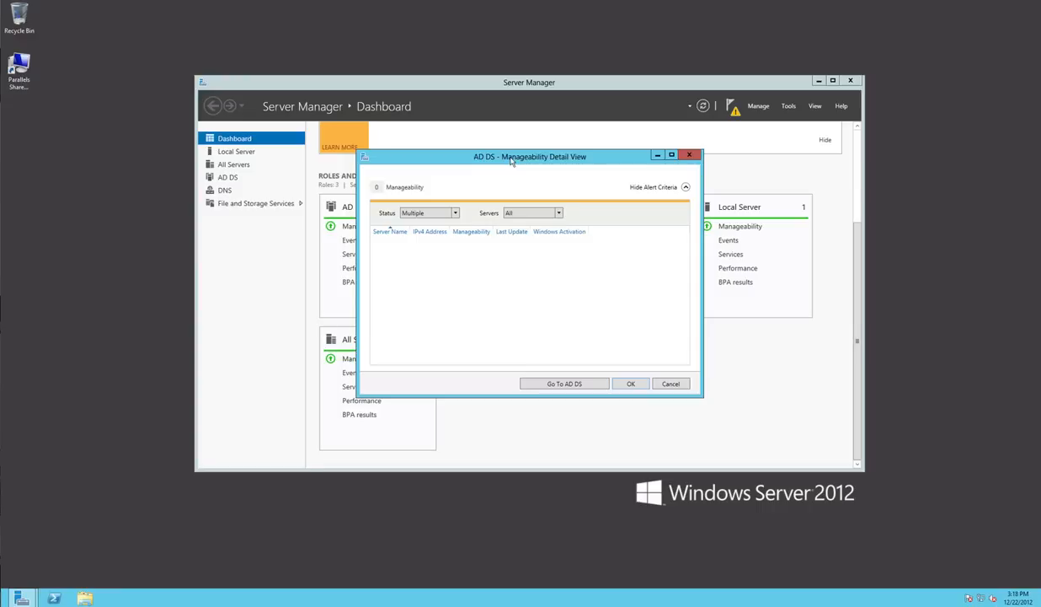
drag(492, 157, 482, 157)
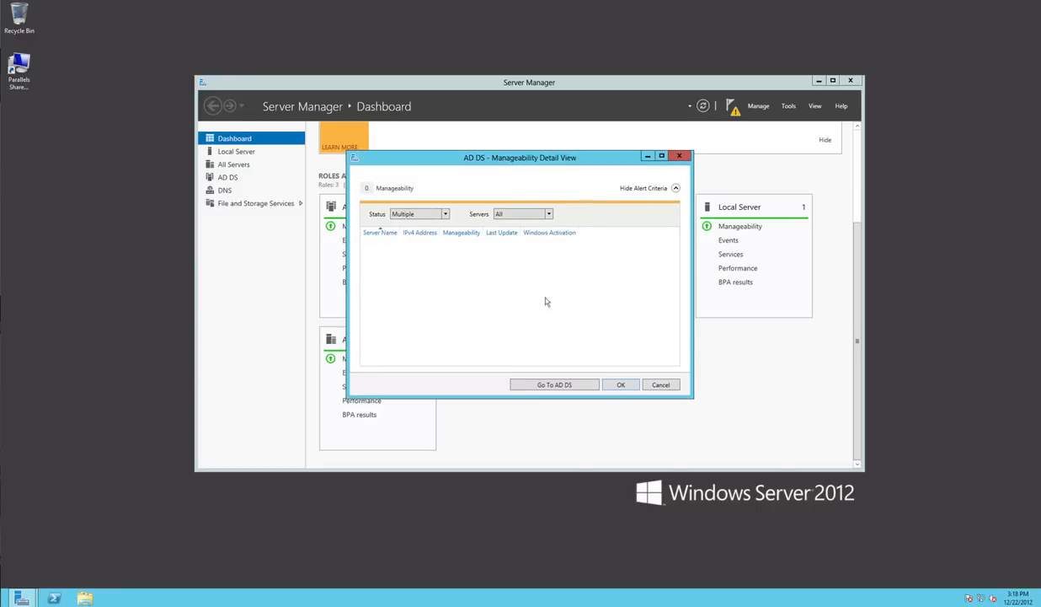
click(556, 385)
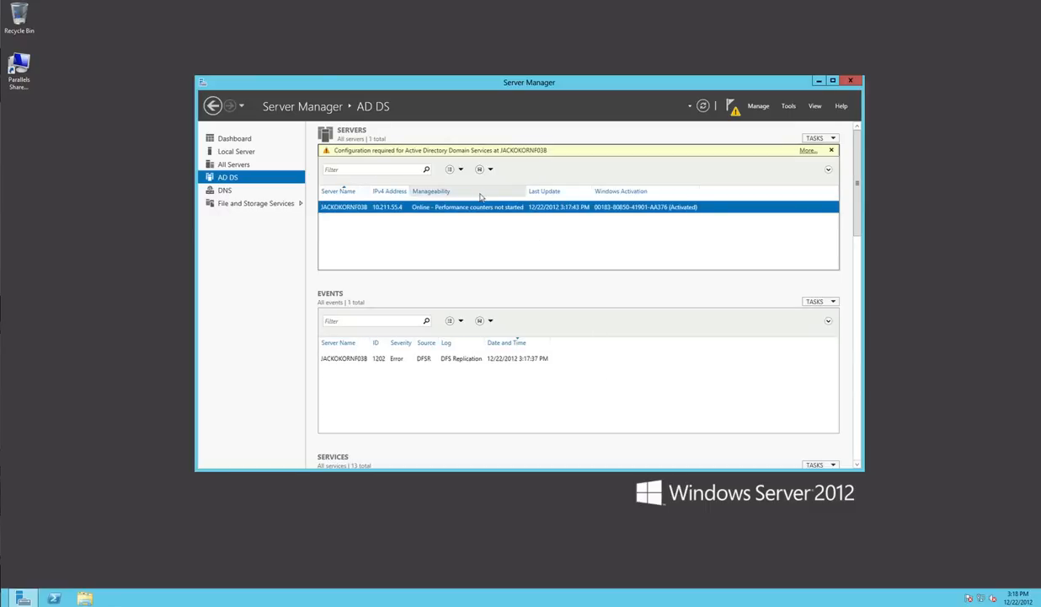
Read the details of the DFS Replication event with ID 1202 for AD DS, and return to the dashboard overview
click(357, 358)
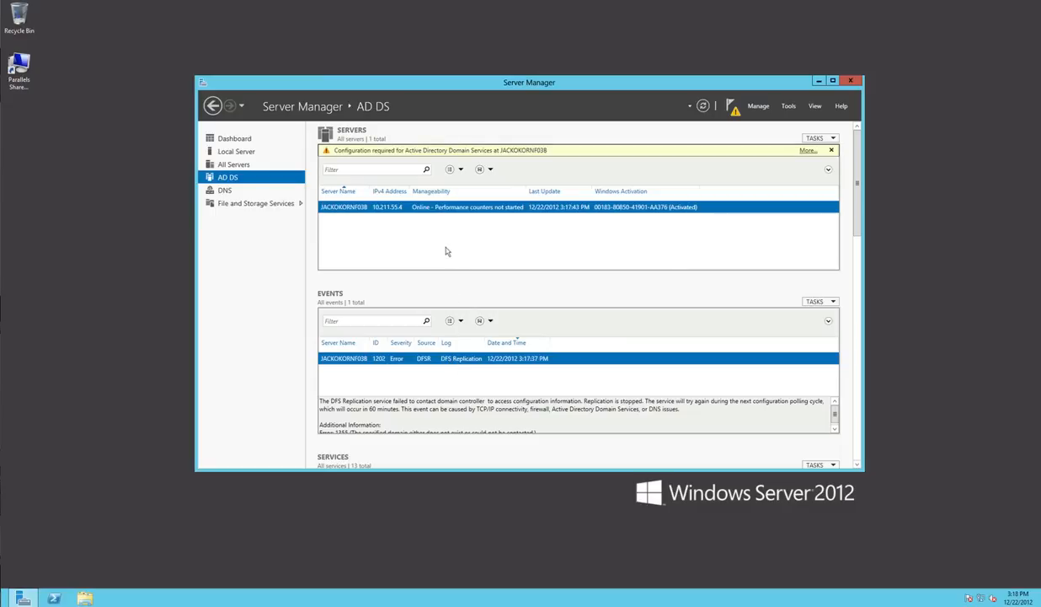
click(242, 140)
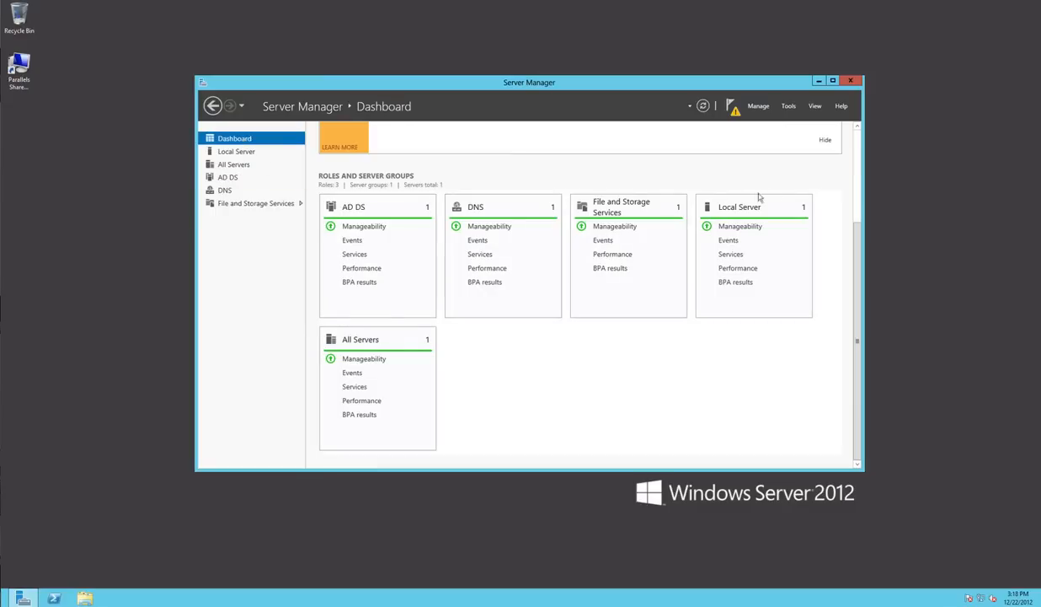
scroll(859, 239, up, 3)
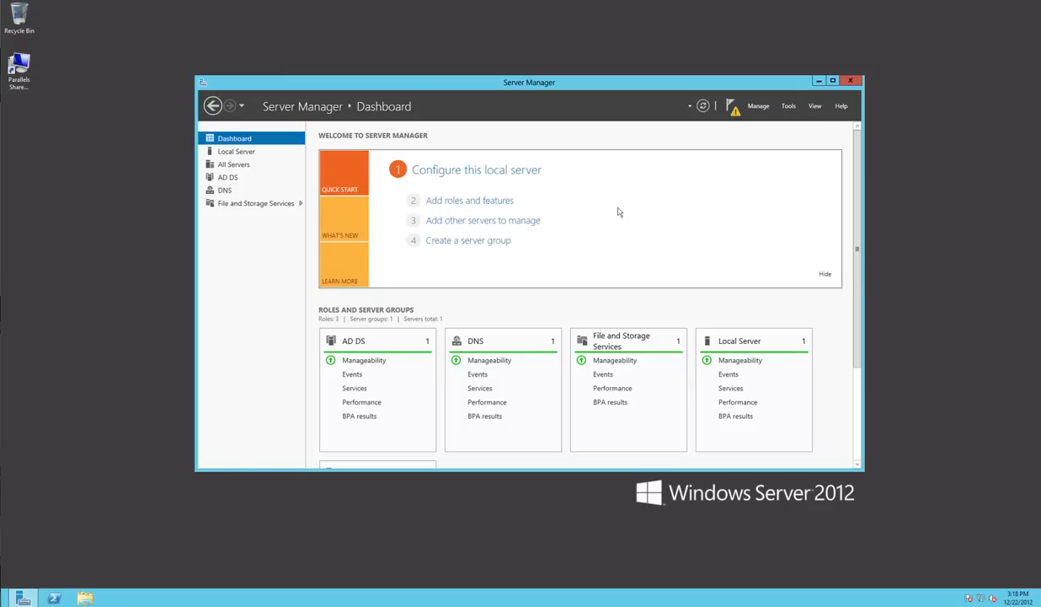
Reopen the AD DS page, review the list of available administrative tools, and close Server Manager
click(236, 179)
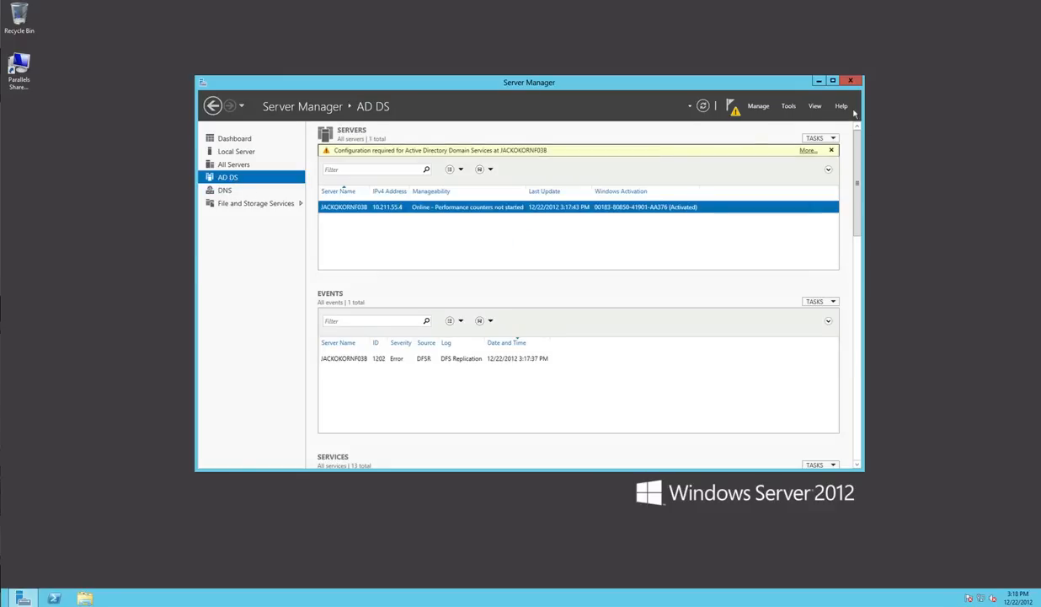
click(790, 106)
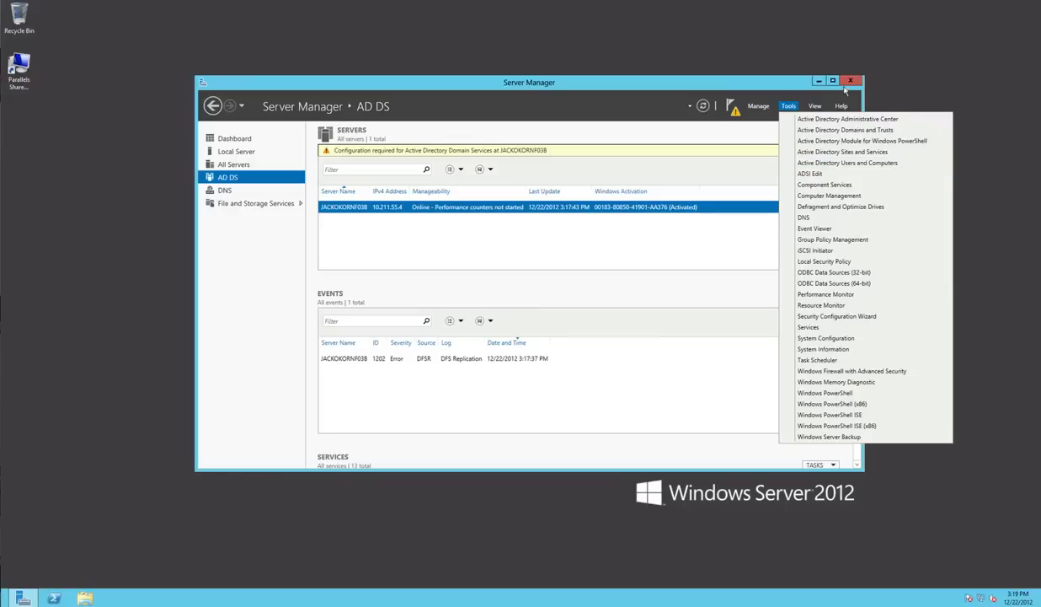
click(708, 135)
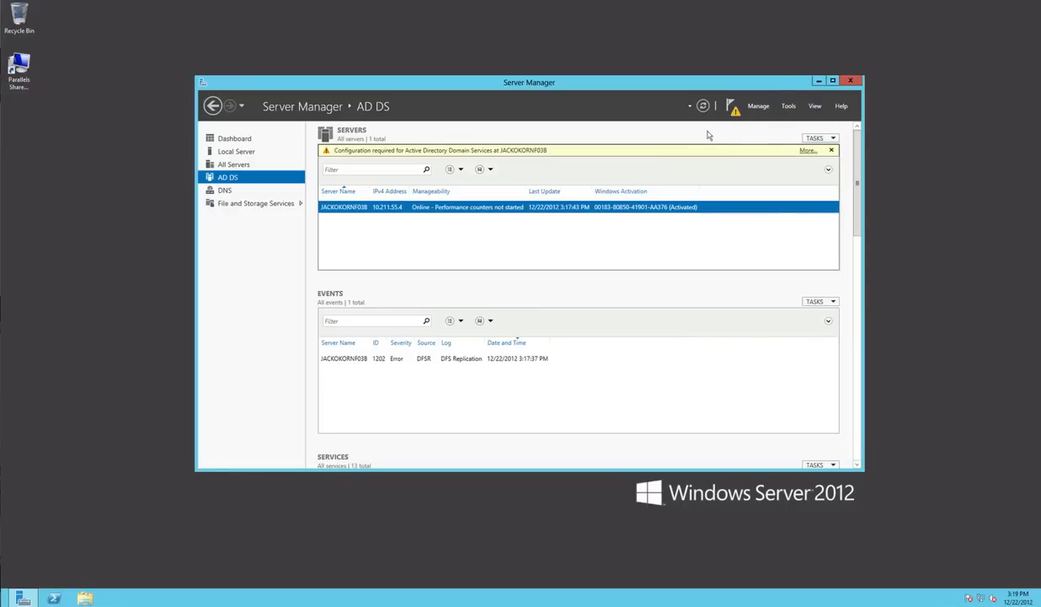
click(848, 81)
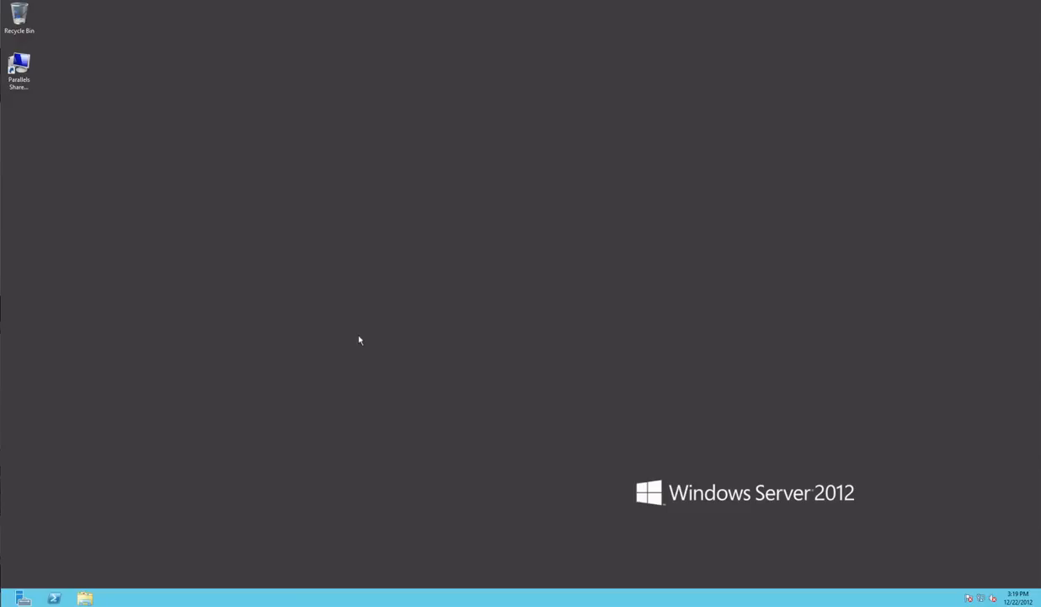